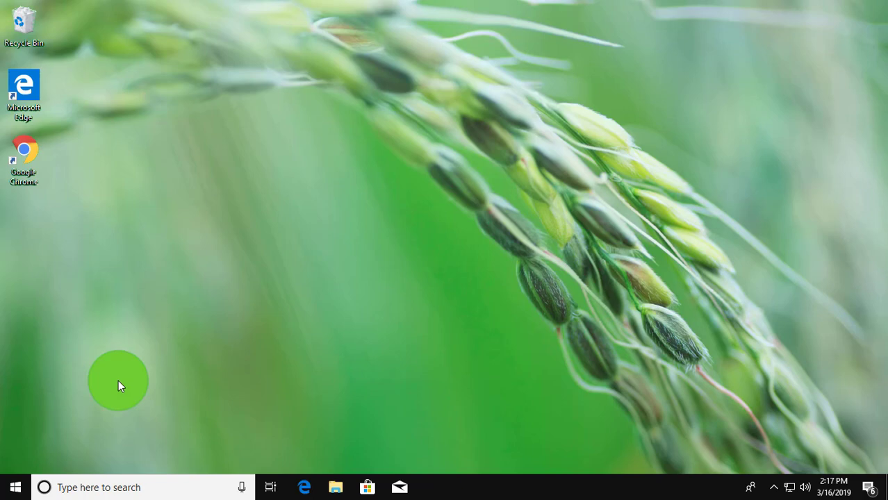
- Launch Google Chrome from its desktop shortcut
{"action": "double_click", "coordinate": [31, 151]}
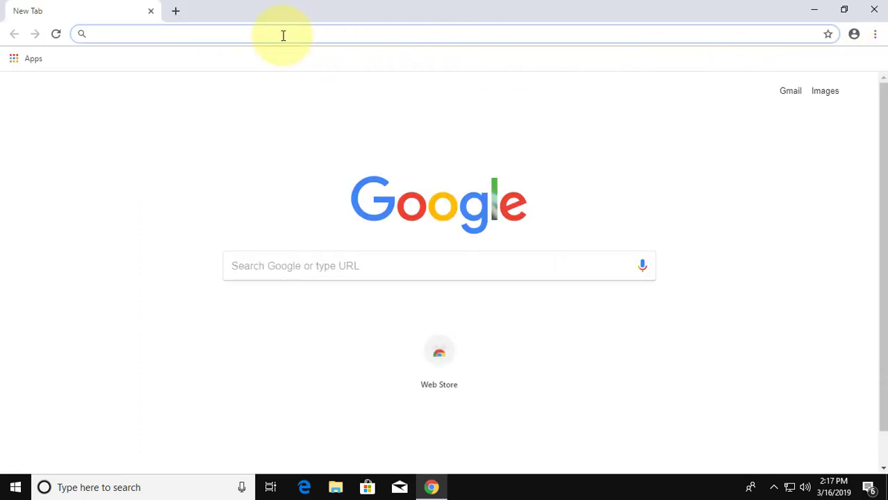
- Load the pasted Media Feature Pack list page and scroll through its Windows 10 release table
{"action": "right_click", "coordinate": [284, 36]}
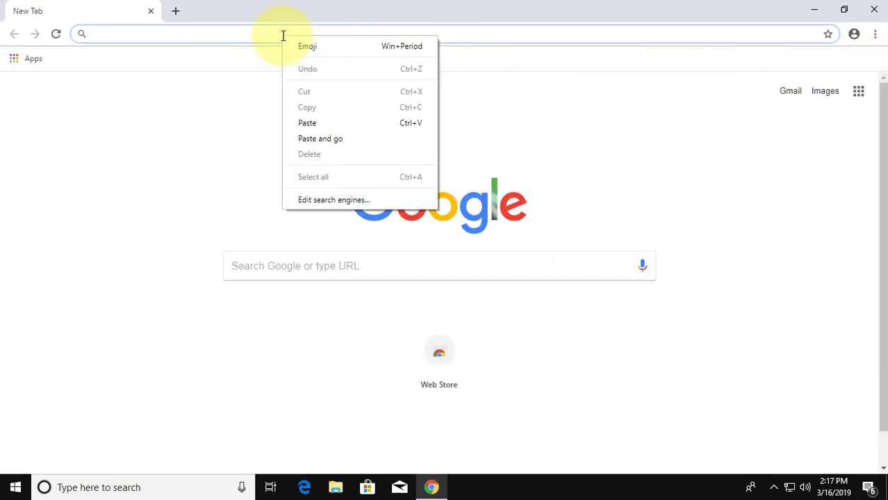
{"action": "left_click", "coordinate": [308, 139]}
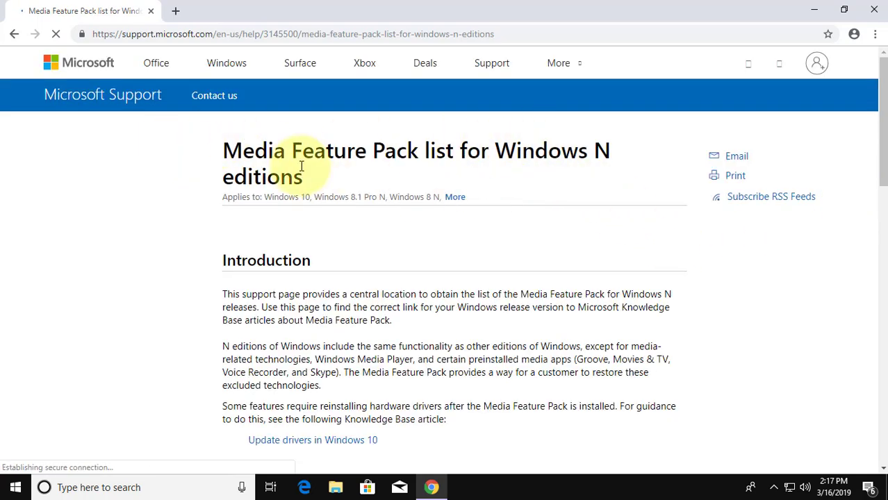
{"action": "scroll", "coordinate": [493, 201], "scroll_direction": "down", "scroll_amount": 4}
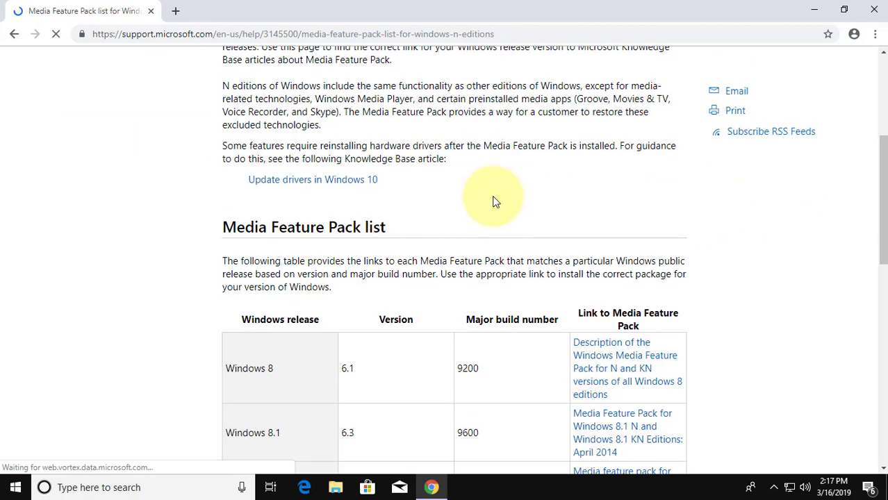
{"action": "scroll", "coordinate": [493, 202], "scroll_direction": "down", "scroll_amount": 3}
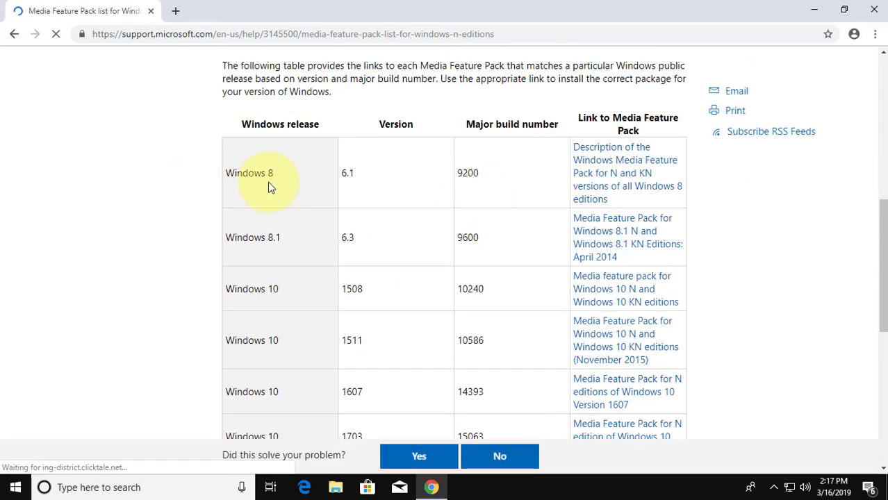
{"action": "scroll", "coordinate": [434, 186], "scroll_direction": "down", "scroll_amount": 4}
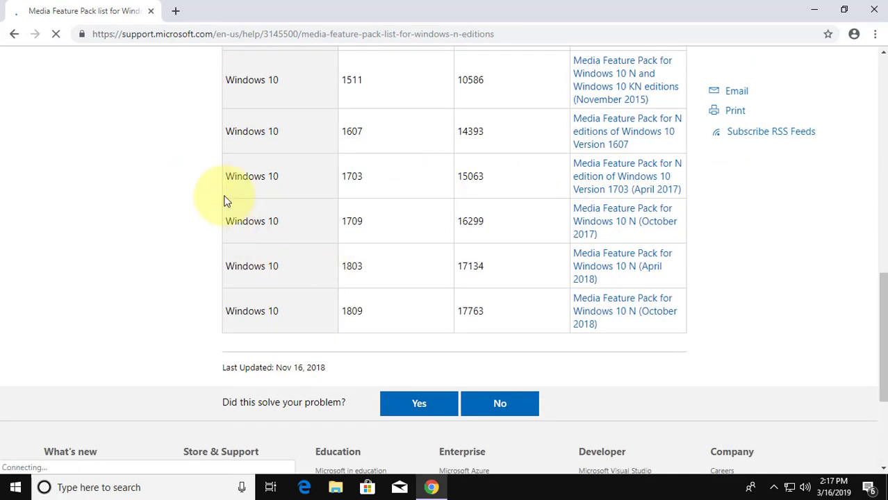
{"action": "scroll", "coordinate": [331, 149], "scroll_direction": "up", "scroll_amount": 3}
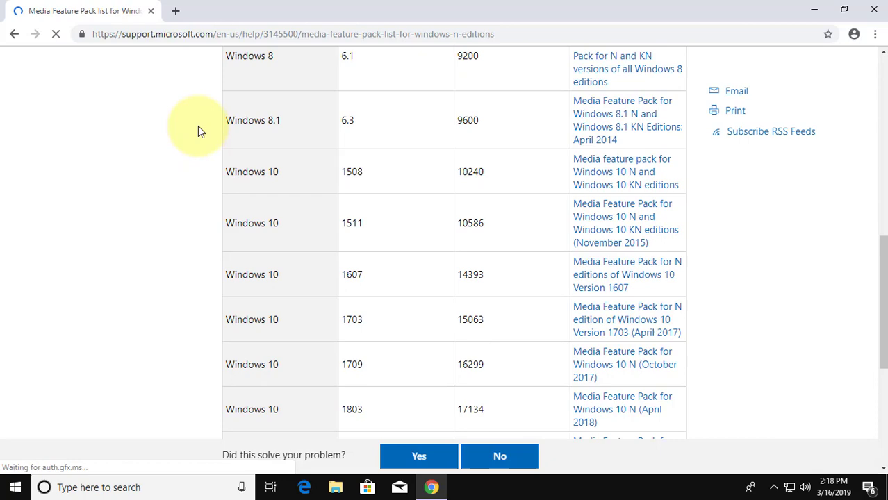
{"action": "scroll", "coordinate": [308, 276], "scroll_direction": "down", "scroll_amount": 6}
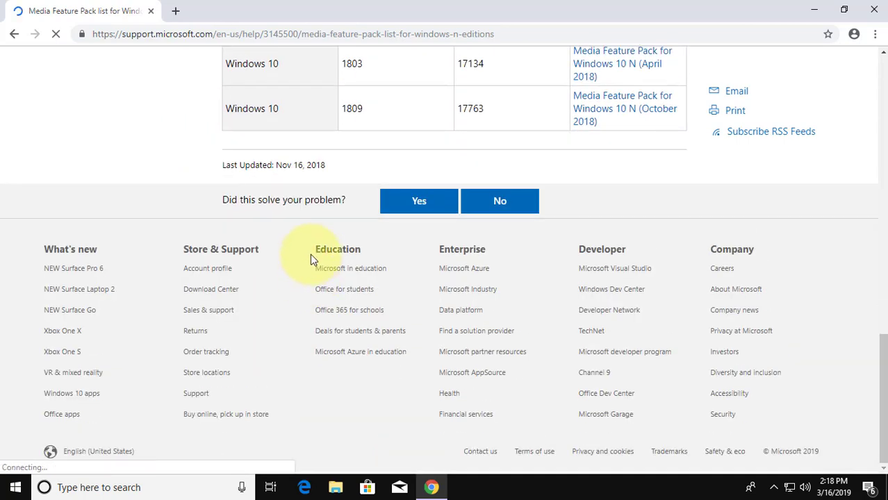
{"action": "scroll", "coordinate": [310, 254], "scroll_direction": "up", "scroll_amount": 4}
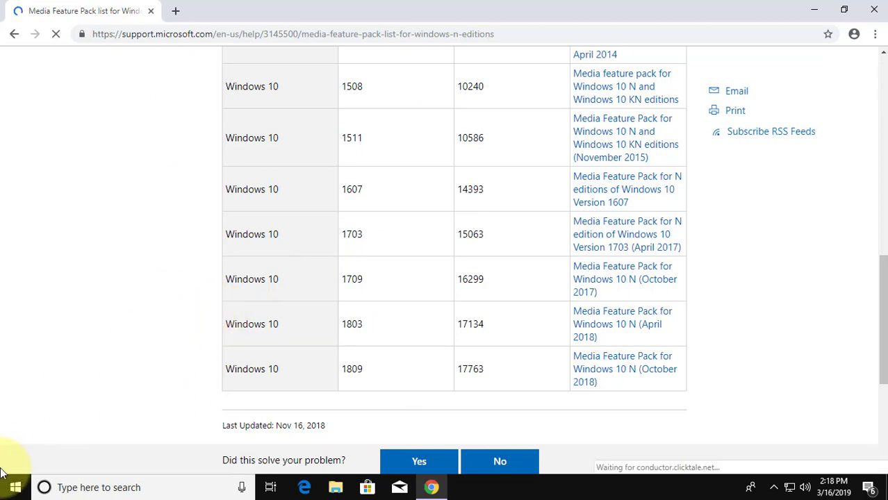
- Run winver to confirm Windows 10 Pro N version 1809, OS build 17763.379
{"action": "left_click", "coordinate": [6, 491]}
{"action": "right_click", "coordinate": [6, 491]}
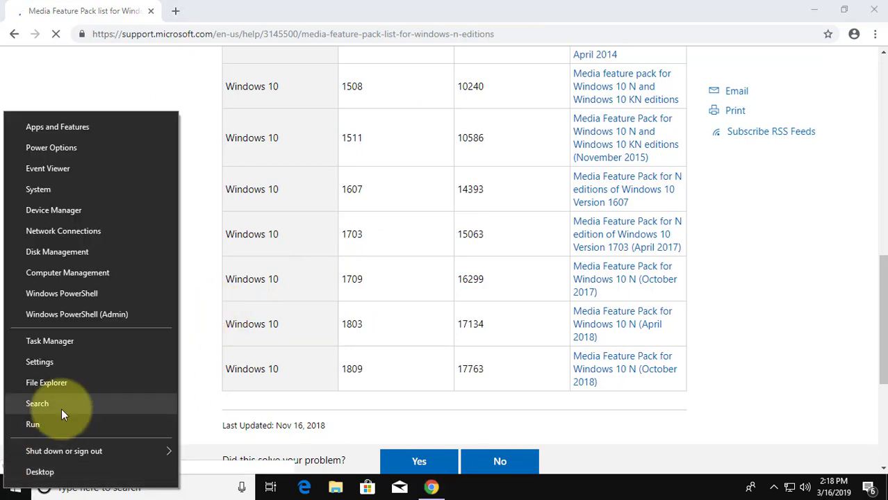
{"action": "left_click", "coordinate": [59, 423]}
{"action": "type", "text": "w"}
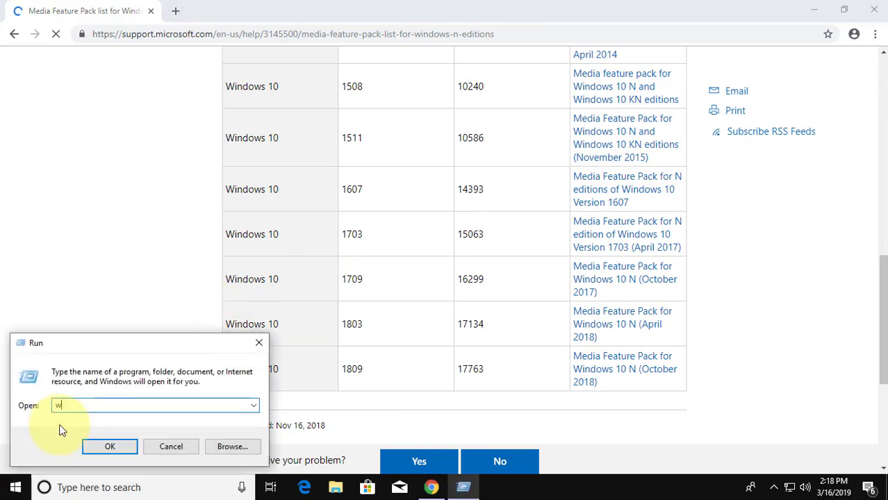
{"action": "type", "text": "in"}
{"action": "left_click", "coordinate": [60, 420]}
{"action": "left_click", "coordinate": [116, 446]}
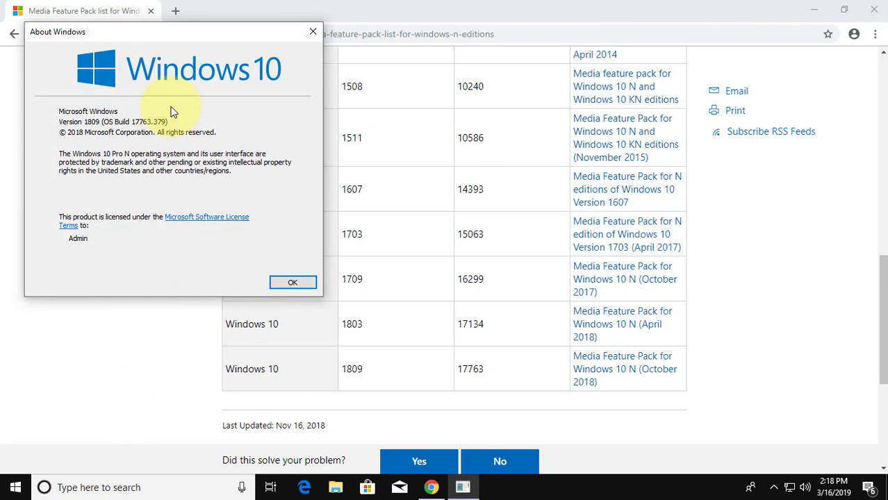
{"action": "left_click_drag", "start_coordinate": [166, 33], "coordinate": [168, 36]}
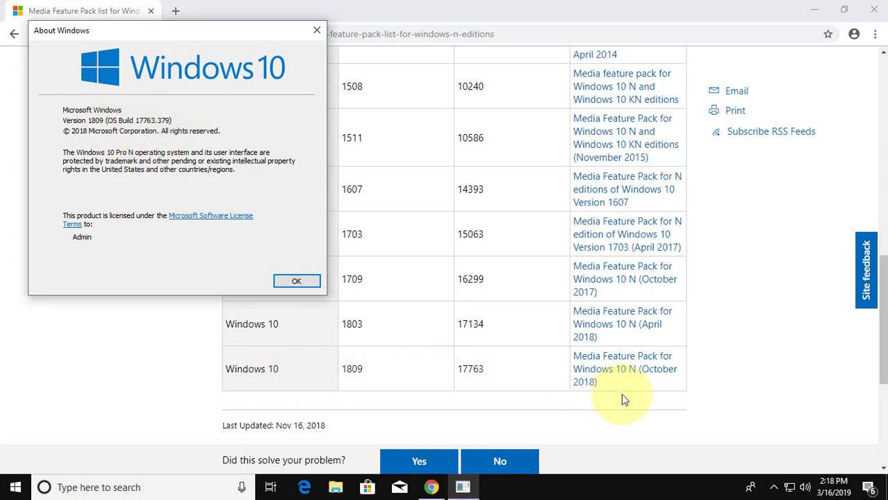
- Open the 1809 October 2018 Media Feature Pack article and scroll down to How to get this update
{"action": "left_click", "coordinate": [632, 374]}
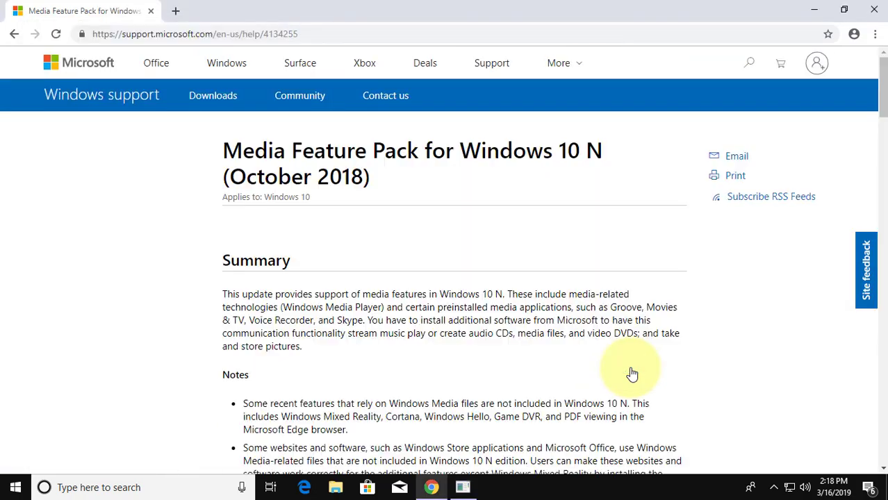
{"action": "scroll", "coordinate": [445, 274], "scroll_direction": "down", "scroll_amount": 5}
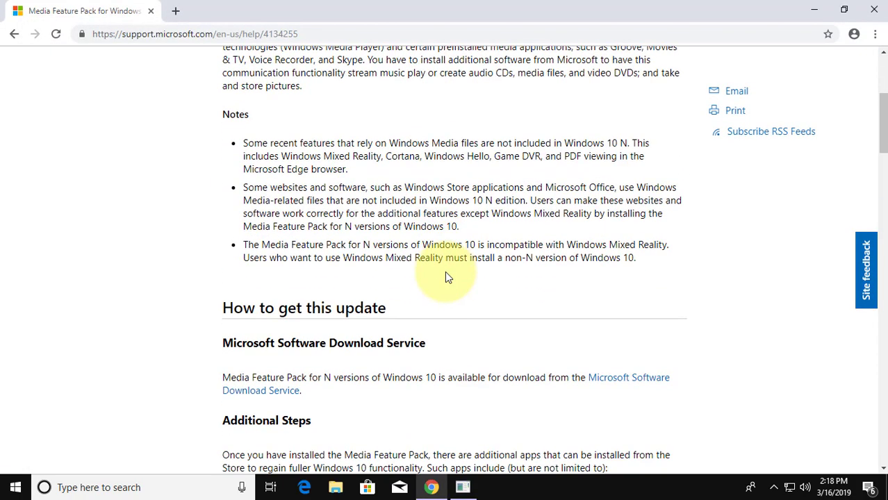
{"action": "scroll", "coordinate": [448, 277], "scroll_direction": "down", "scroll_amount": 2}
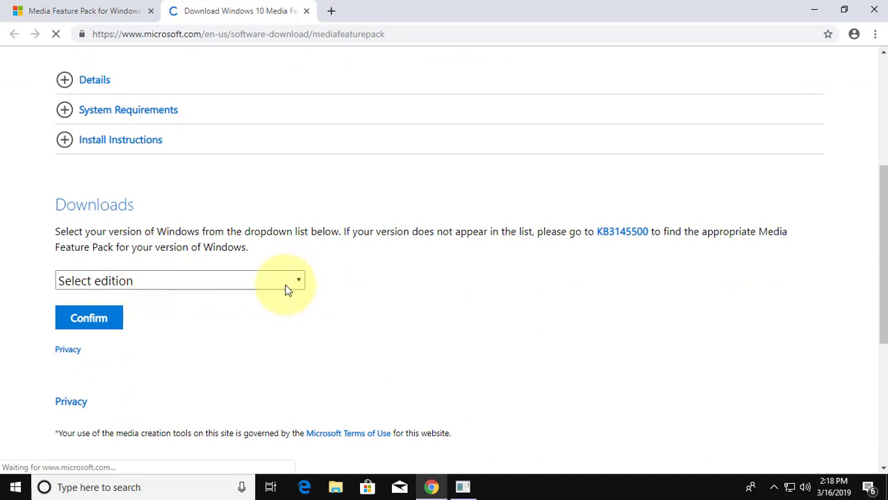
- Move About Windows aside, then select and confirm the Media Feature Pack - Version 1809 (October 2018) edition
{"action": "left_click", "coordinate": [462, 487]}
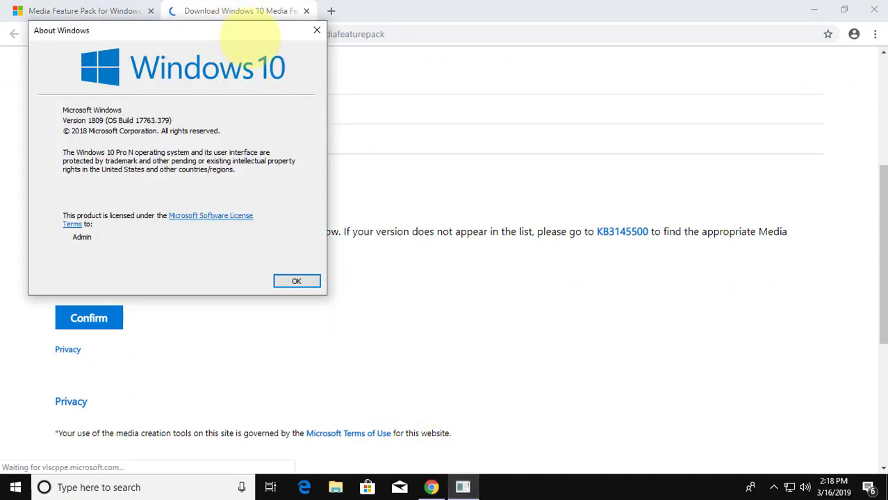
{"action": "left_click_drag", "start_coordinate": [234, 29], "coordinate": [602, 47]}
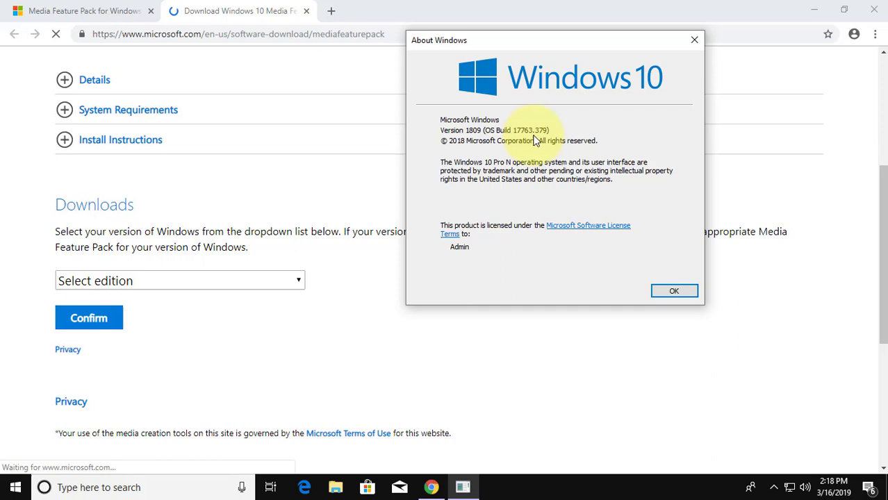
{"action": "left_click", "coordinate": [298, 279]}
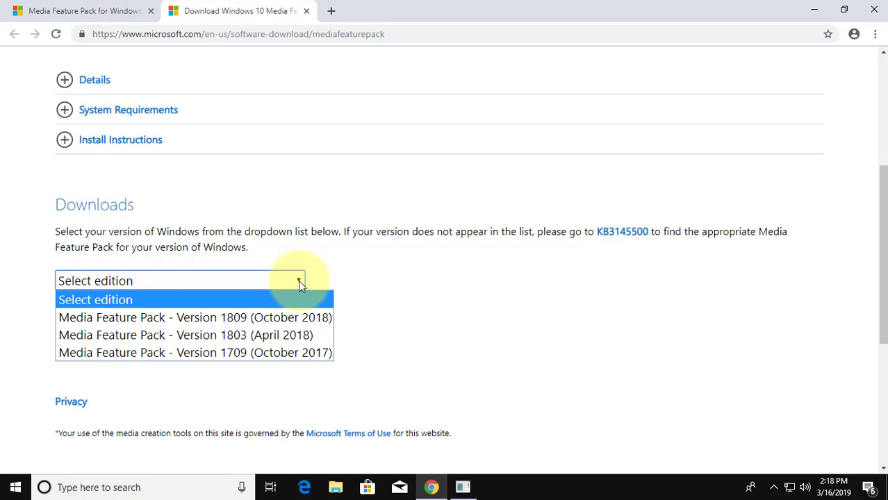
{"action": "left_click", "coordinate": [270, 320]}
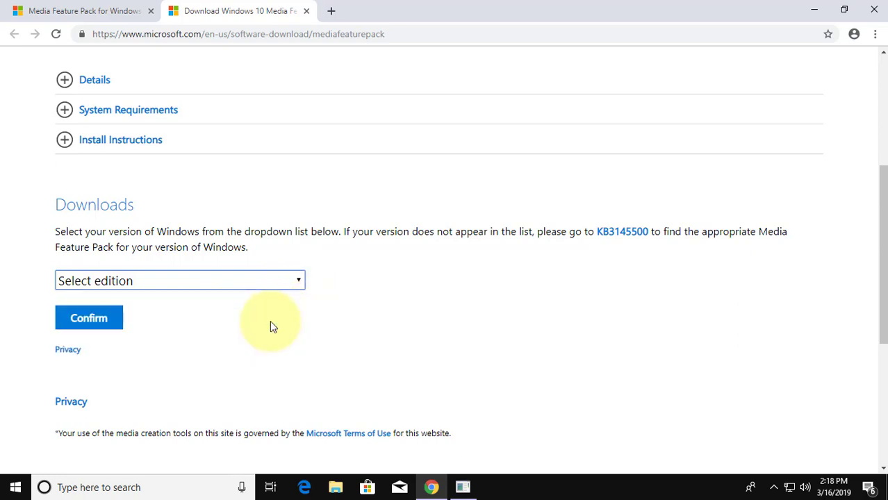
{"action": "left_click", "coordinate": [104, 321]}
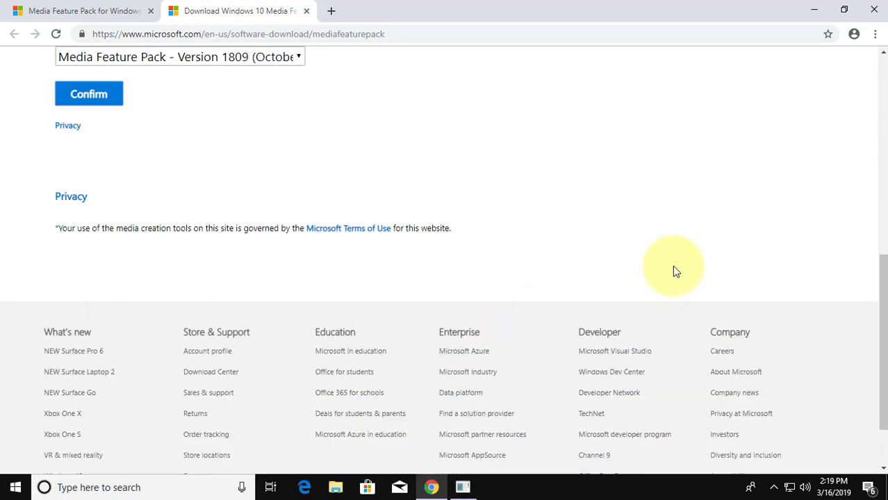
- Download the 64-bit Windows_MediaFeaturePack_x64_1809Oct .msu package and open it
{"action": "scroll", "coordinate": [670, 271], "scroll_direction": "down", "scroll_amount": 1}
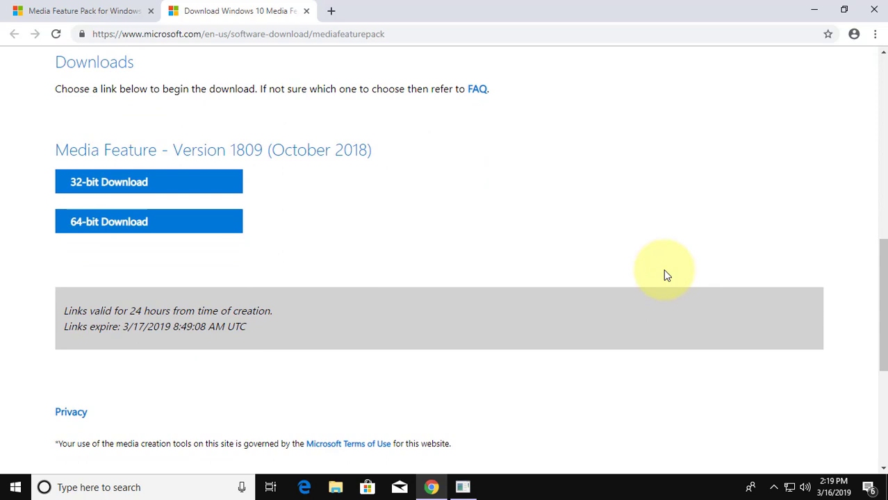
{"action": "left_click", "coordinate": [124, 235]}
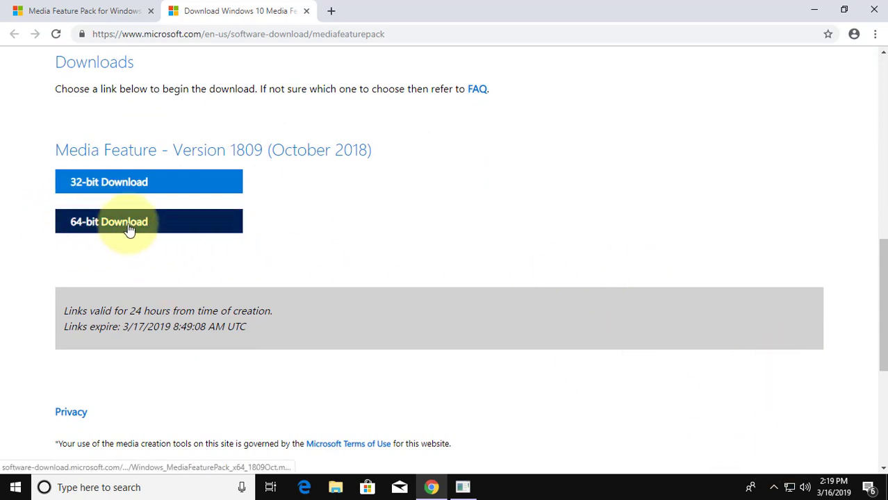
{"action": "left_click", "coordinate": [128, 229]}
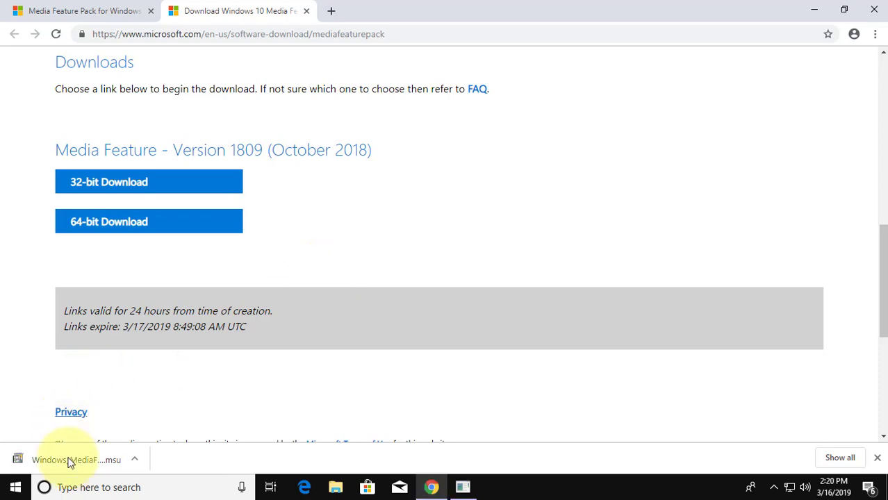
{"action": "left_click", "coordinate": [70, 467]}
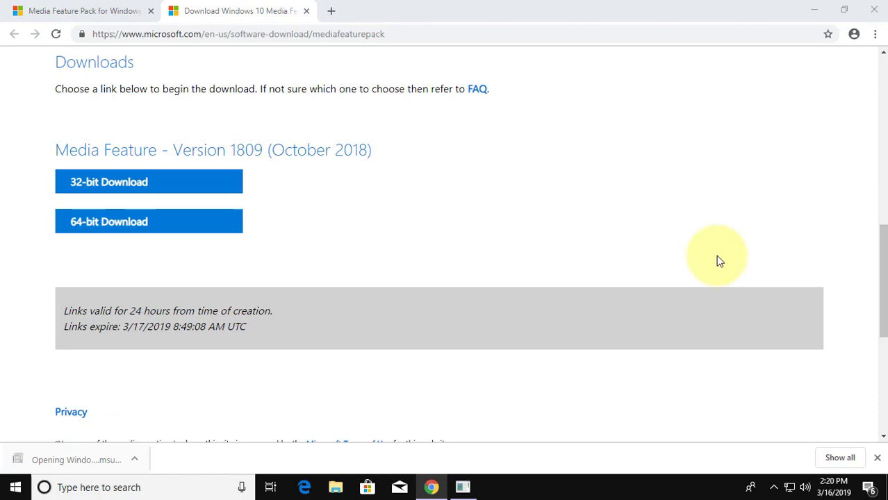
- Minimize Chrome, close About Windows, and approve installing Feature Pack for Windows (KB4134255)
{"action": "left_click", "coordinate": [814, 13]}
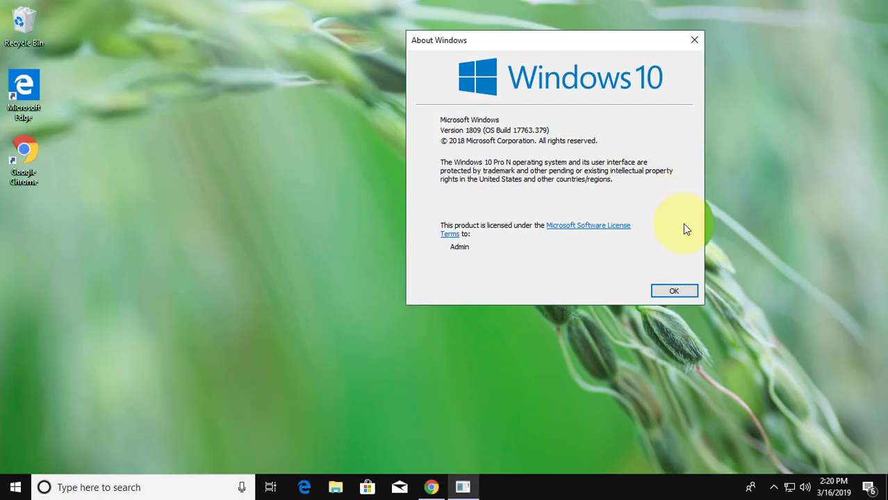
{"action": "left_click", "coordinate": [692, 40]}
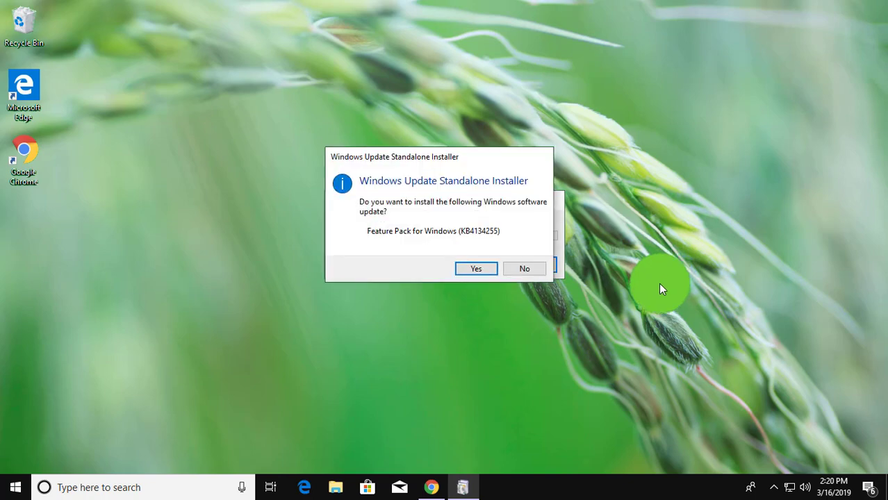
{"action": "left_click", "coordinate": [487, 272]}
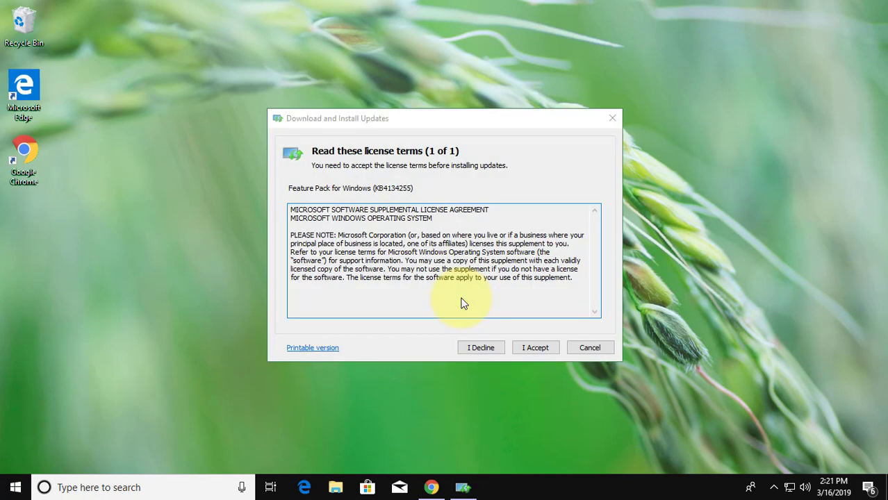
- Accept the KB4134255 license terms and let the installation run to completion
{"action": "left_click", "coordinate": [545, 350]}
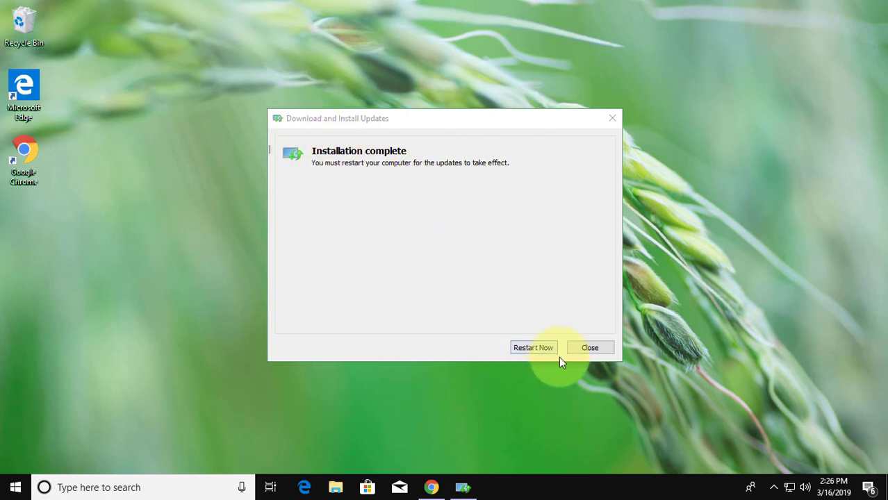
- Bring the KB4134255 Installation complete dialog, awaiting restart, into focus
{"action": "left_click", "coordinate": [543, 349]}
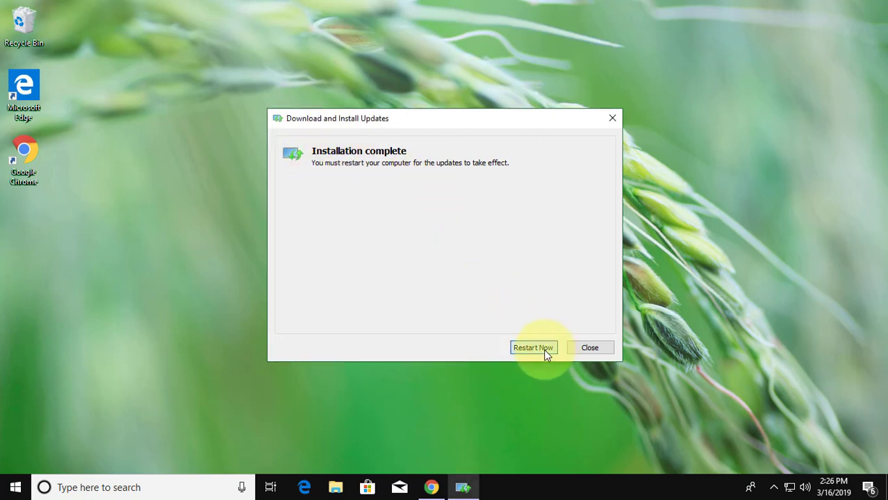